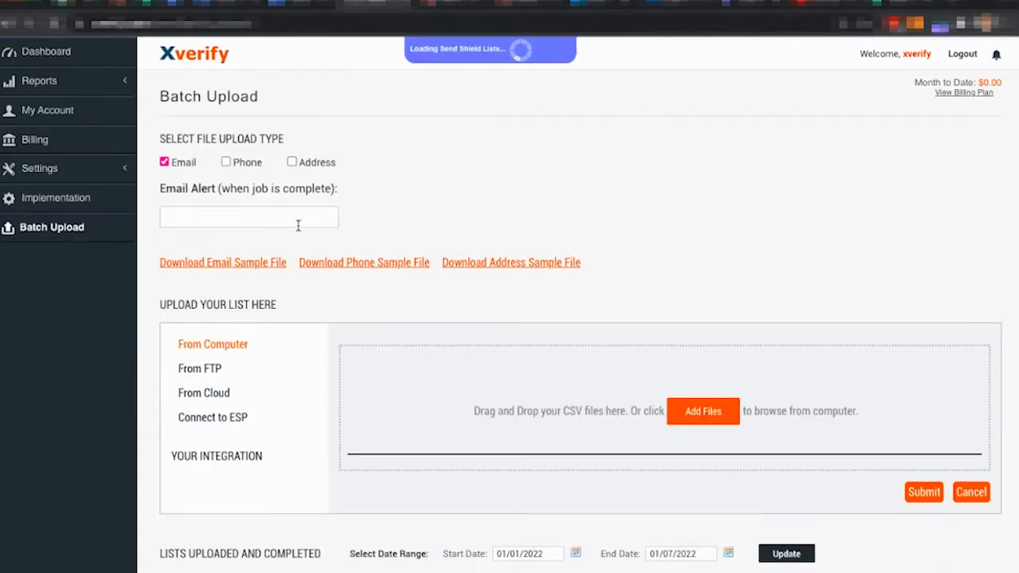
Step: Fill in the job-completion email alert with the saved e-mail address
click(207, 218)
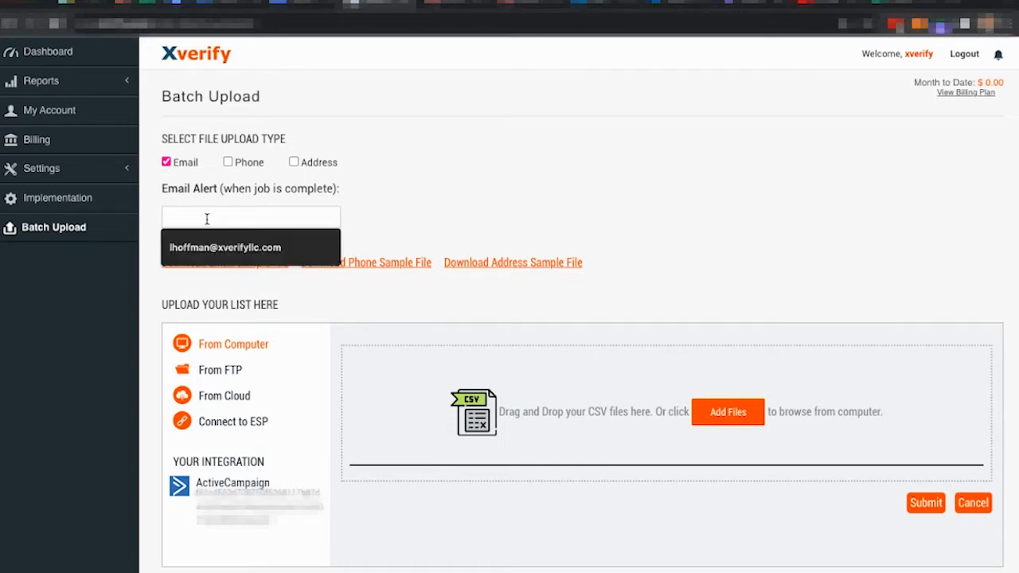
click(207, 239)
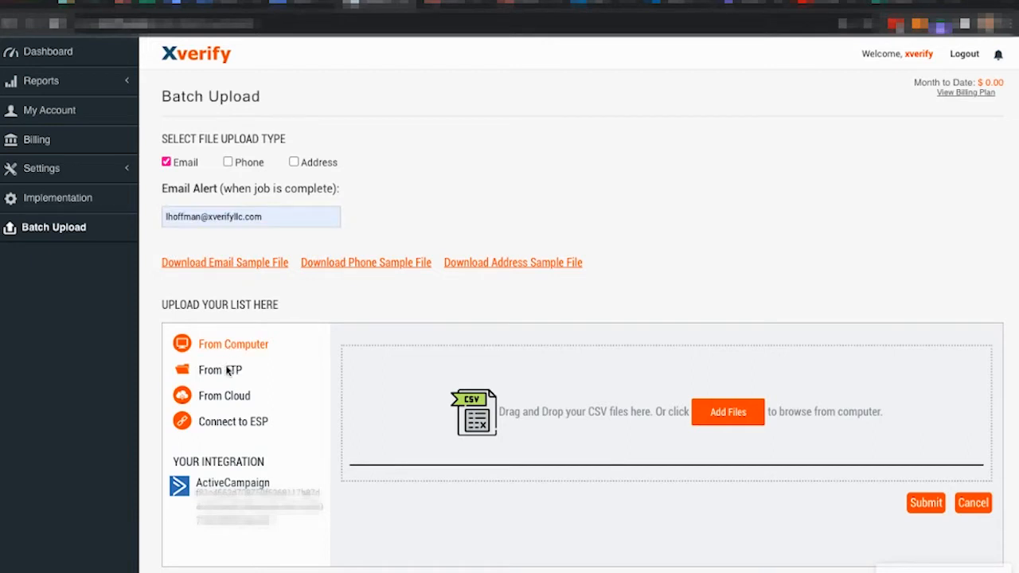
Step: Open the login details for a new ActiveCampaign ESP connection, examine the API URL and API key fields, and close the form
click(226, 424)
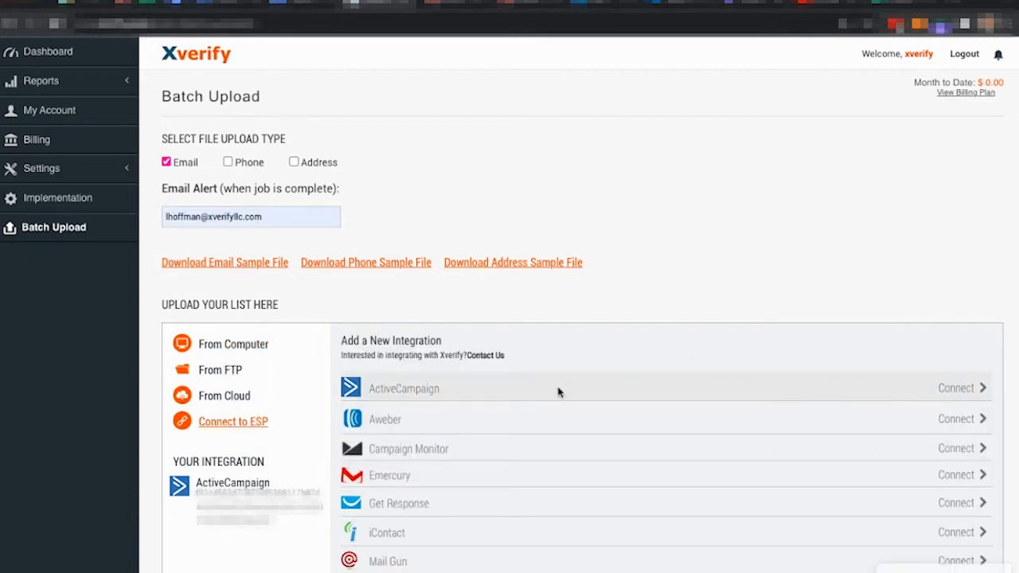
click(954, 389)
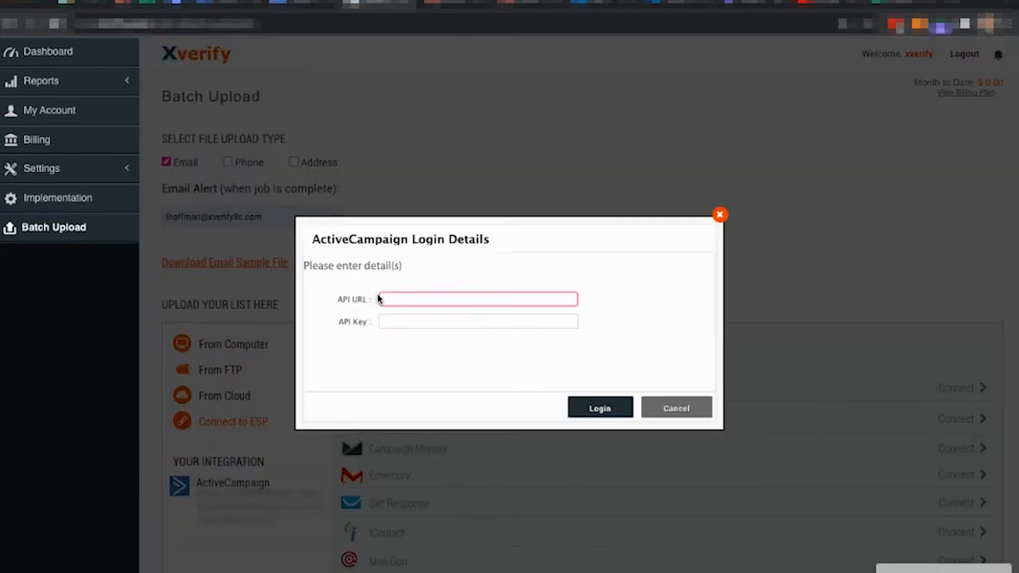
click(403, 320)
click(398, 302)
click(720, 217)
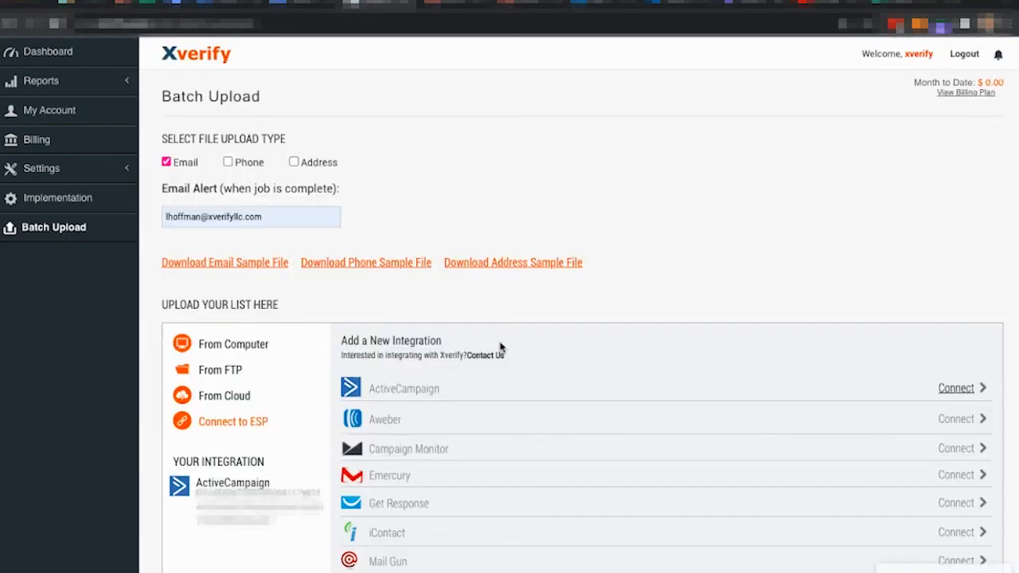
Step: Verify the Xverify Newsletter Sample - 100 list from the existing ActiveCampaign integration using Clean & Update
scroll(400, 436, down, 1)
scroll(400, 436, down, 2)
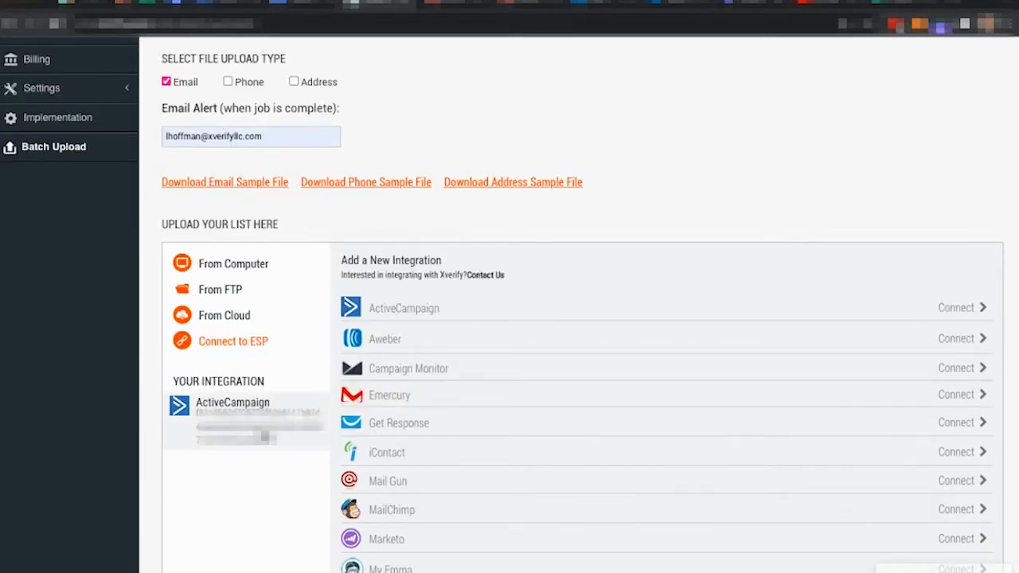
click(232, 402)
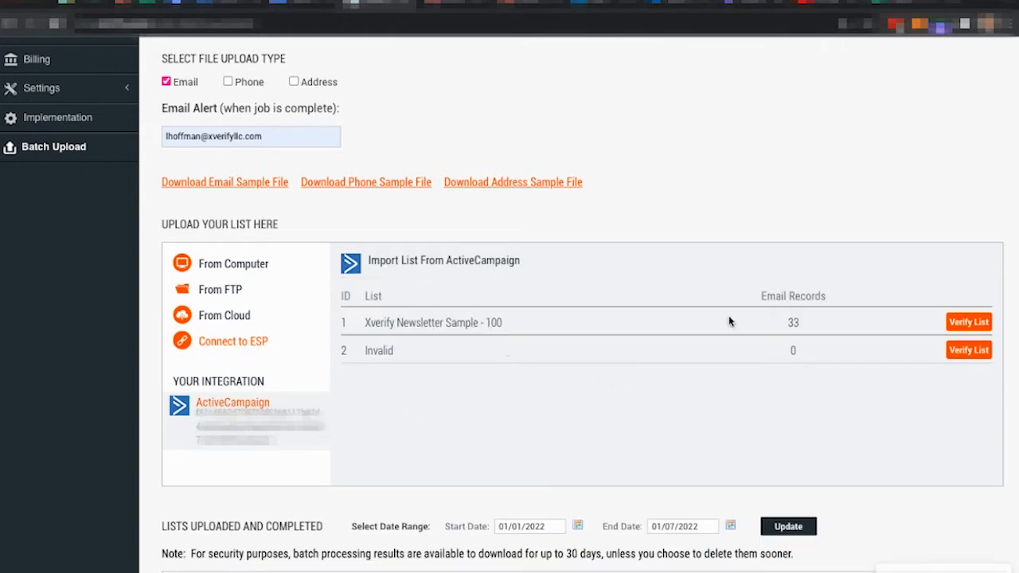
click(969, 323)
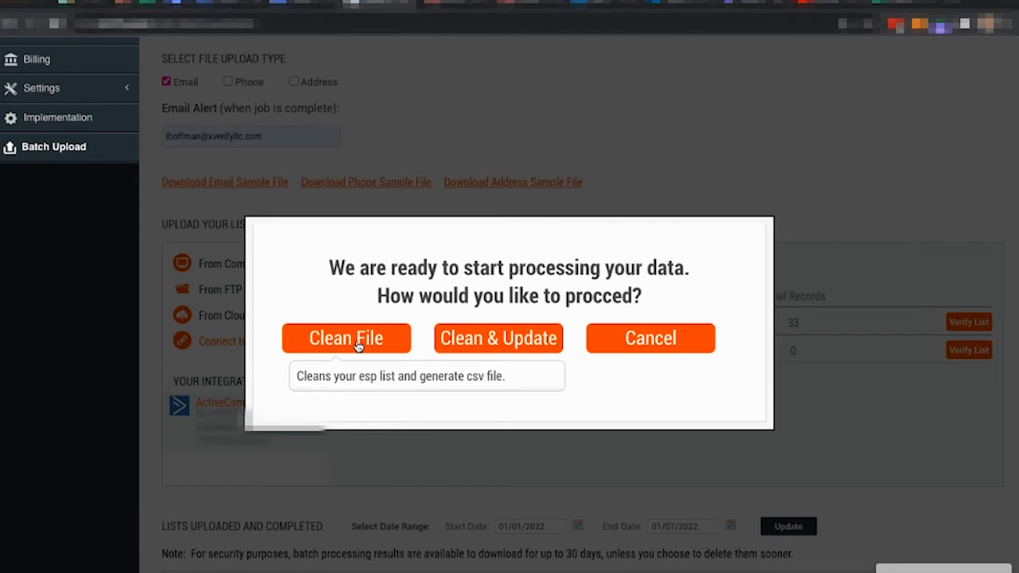
click(511, 340)
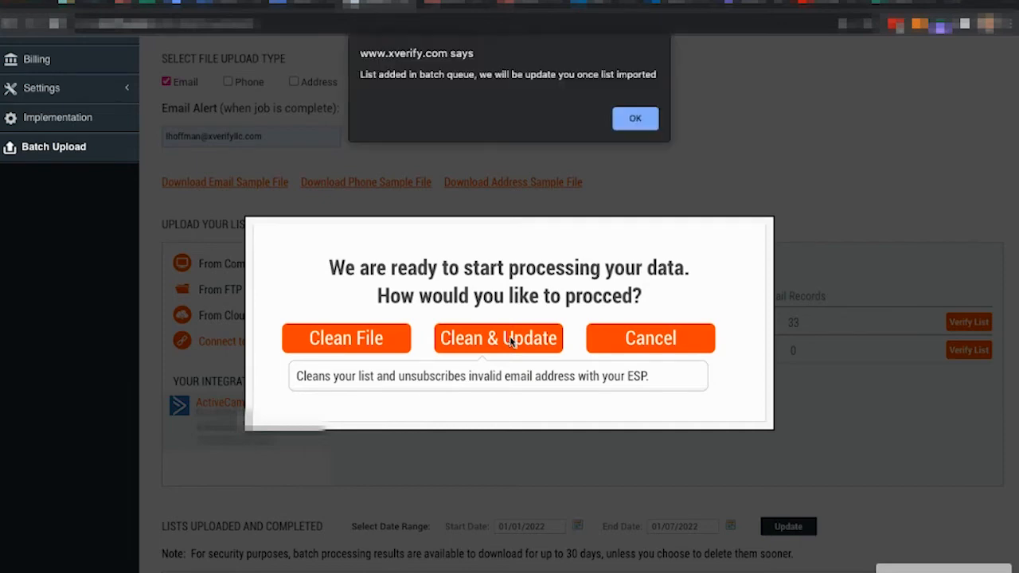
click(634, 118)
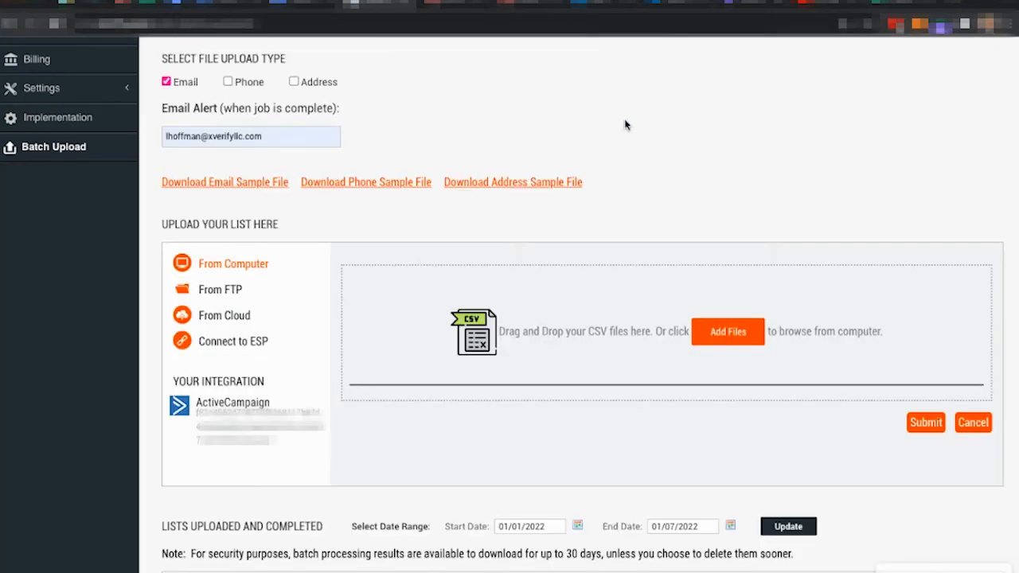
Step: Set the start date of the uploaded and completed lists to 12/01/2021 and refresh the lists
scroll(582, 300, down, 3)
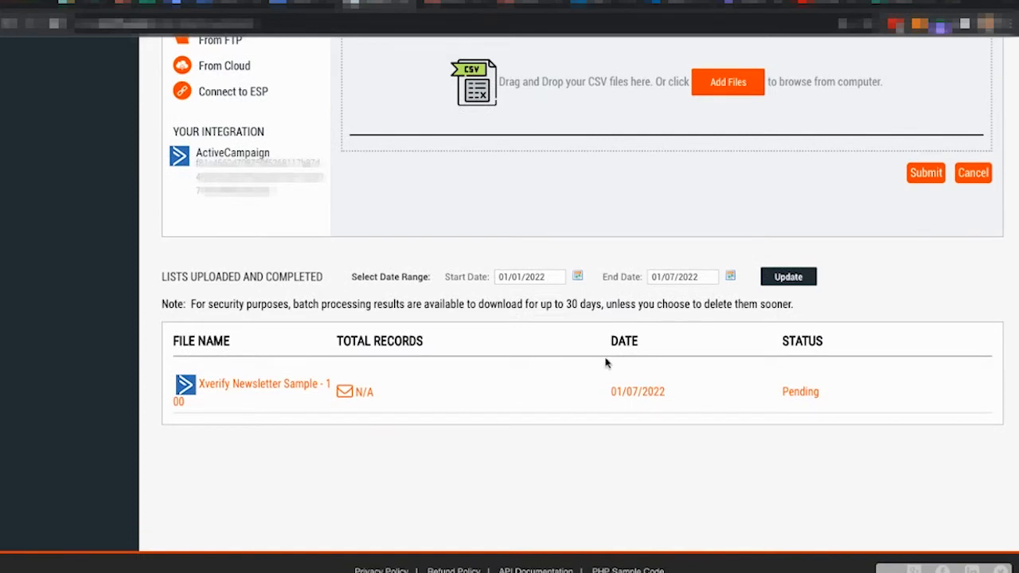
click(577, 276)
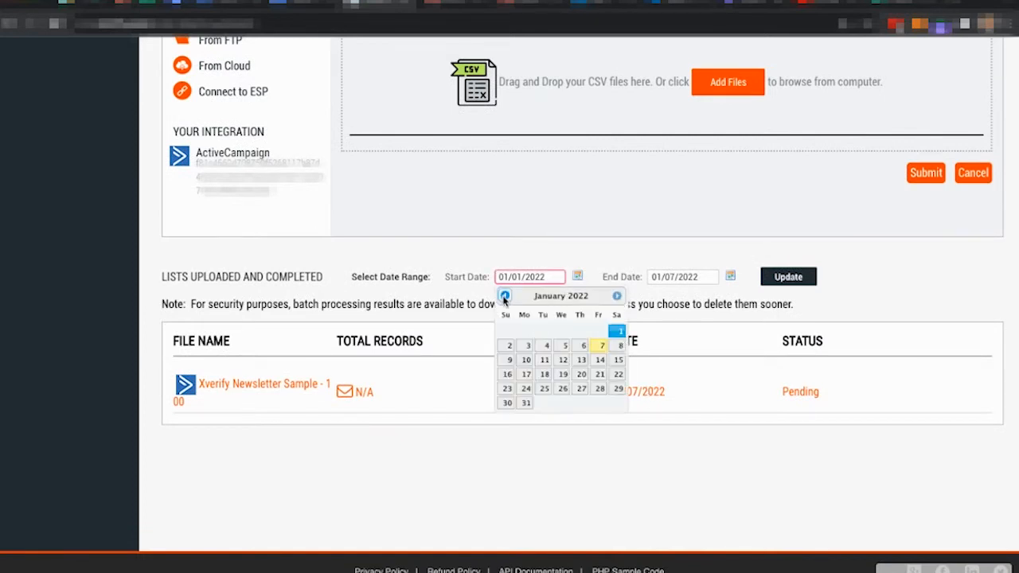
click(504, 296)
click(565, 331)
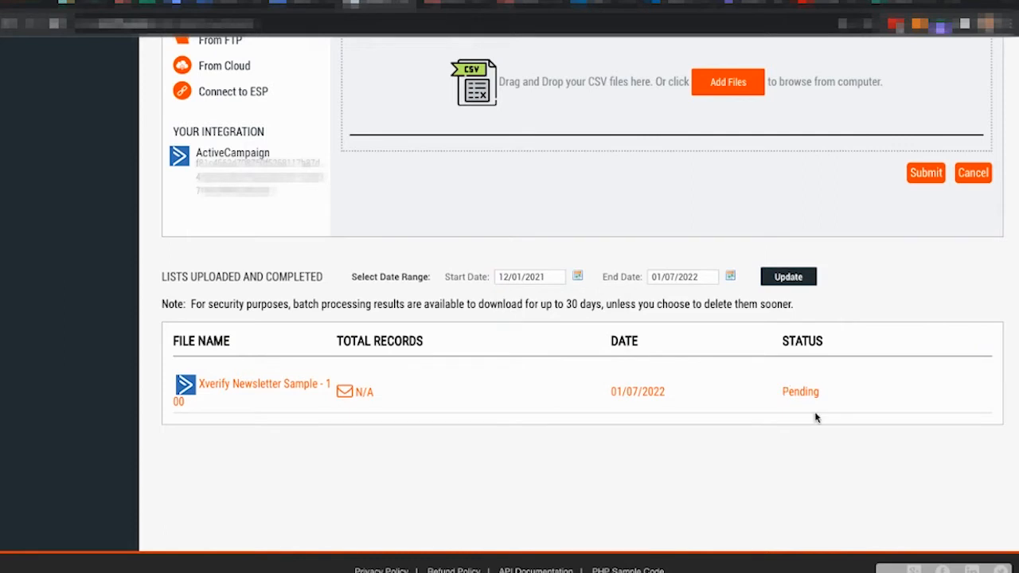
click(779, 281)
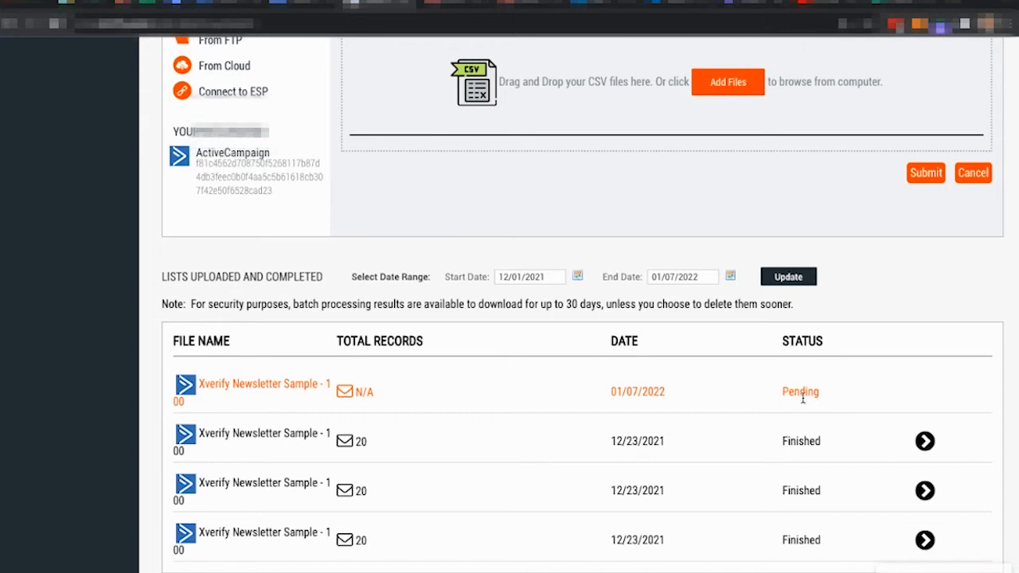
Step: Expand the results of the first finished 12/23/2021 list, examine the breakdown and download options, and close the download dialog
click(924, 445)
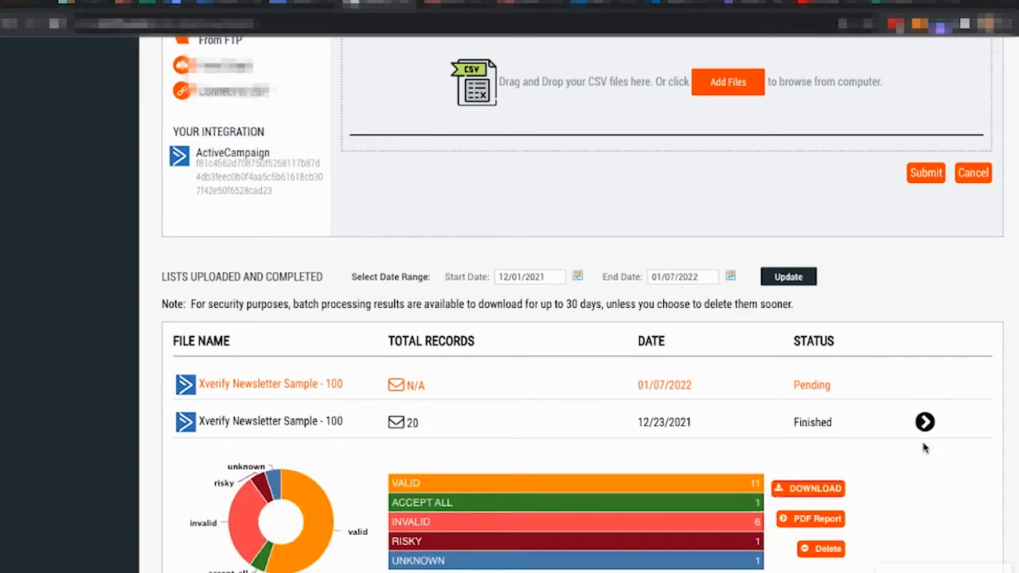
scroll(924, 446, down, 2)
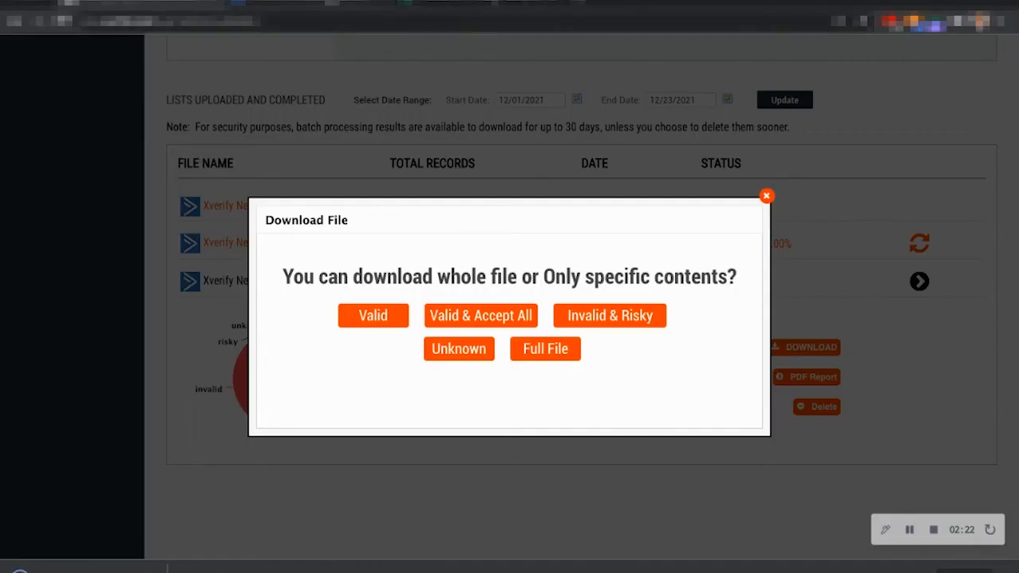
click(766, 195)
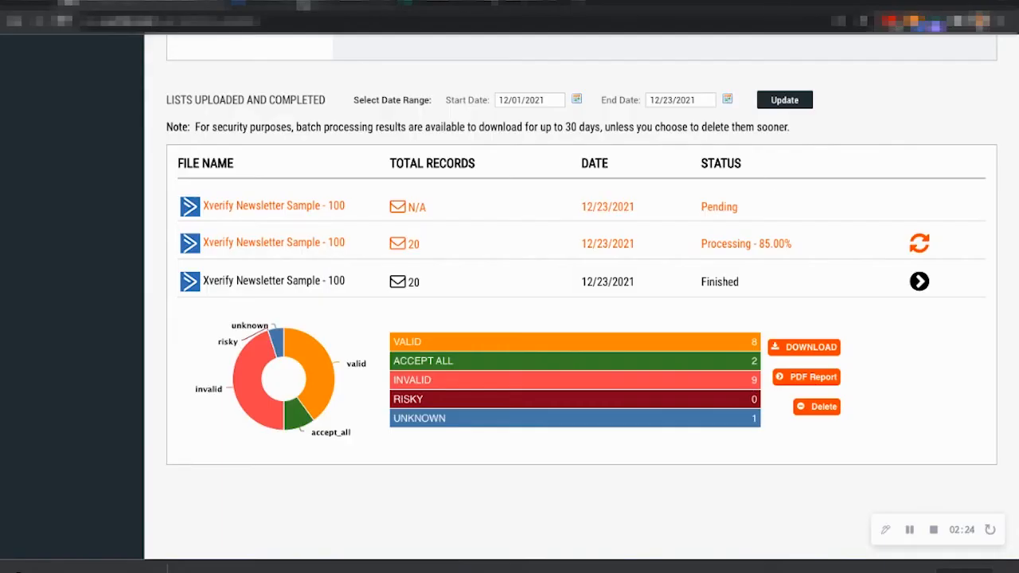
Step: Switch to ActiveCampaign and map the id, status, reason, Domain, correction and domain_type import columns into their same-named fields
click(304, 4)
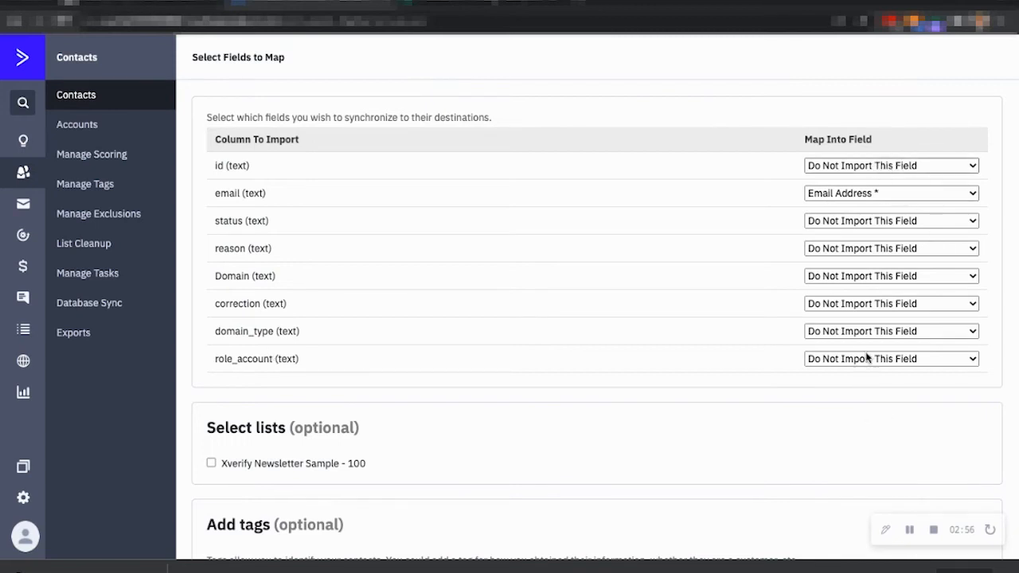
click(844, 397)
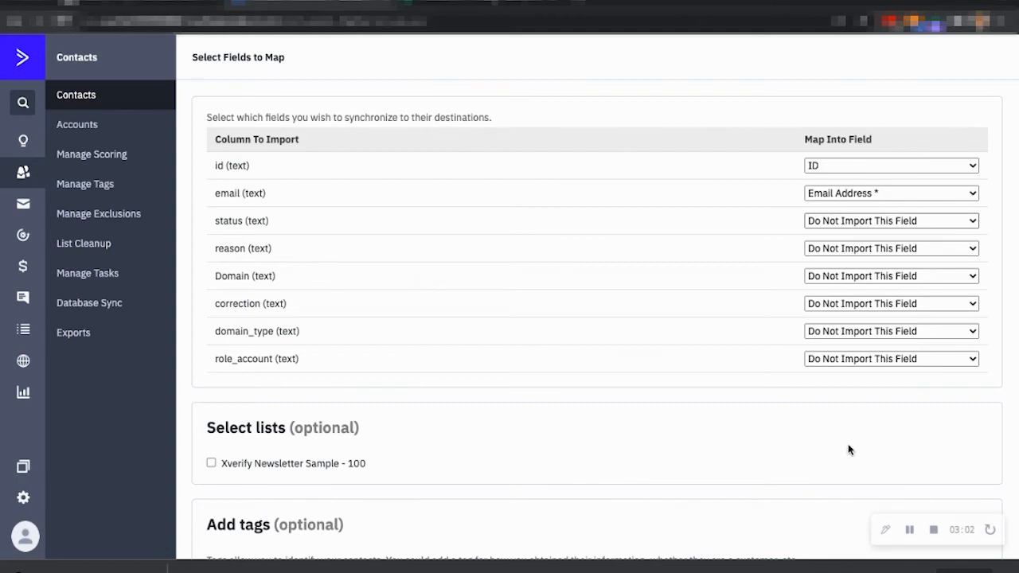
click(874, 342)
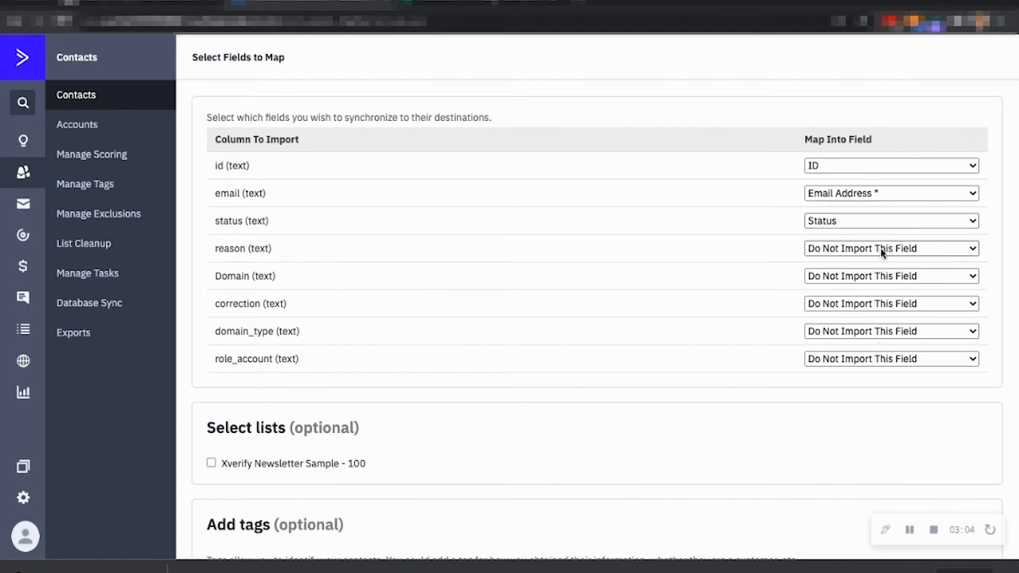
click(866, 495)
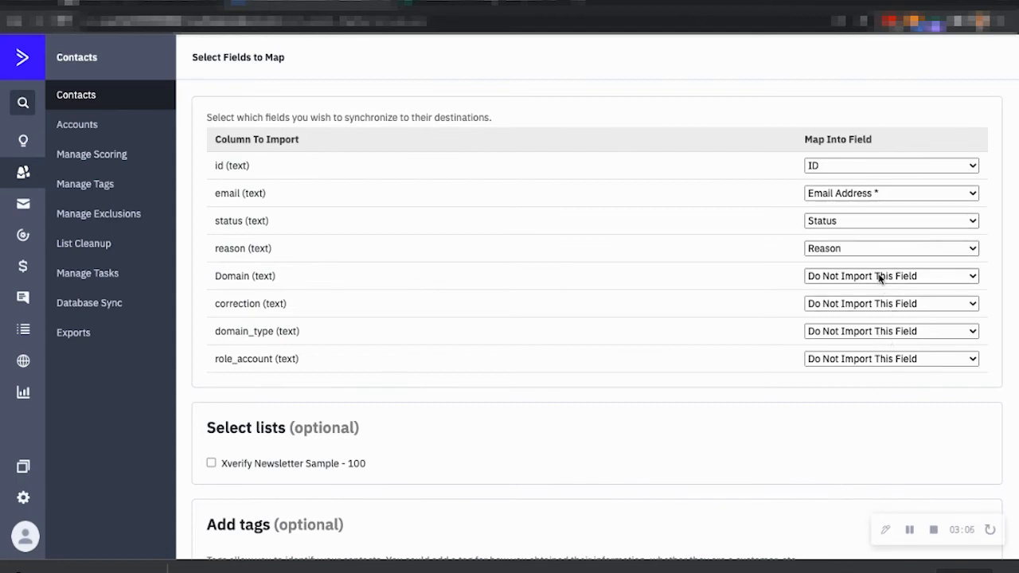
click(889, 331)
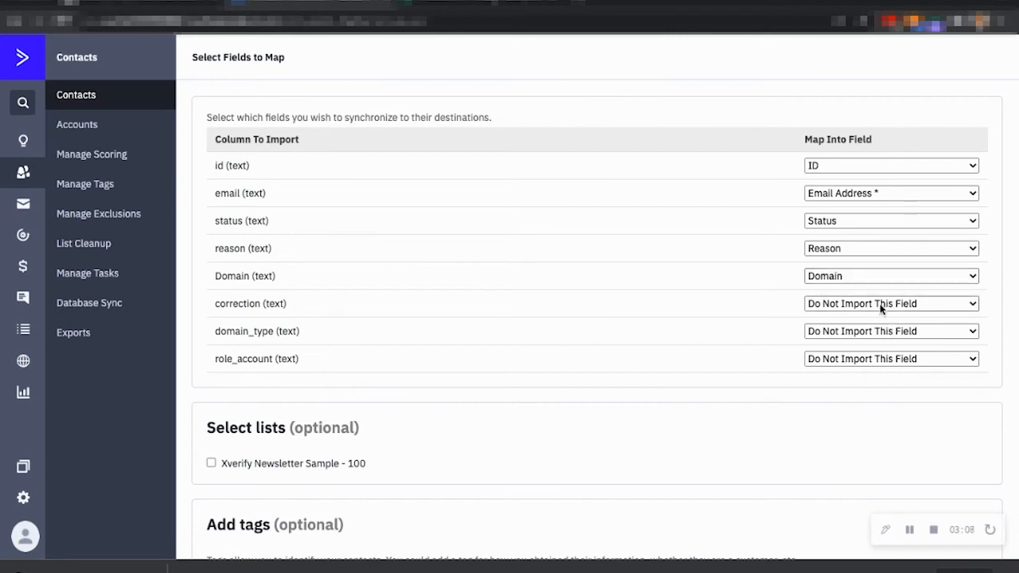
click(850, 488)
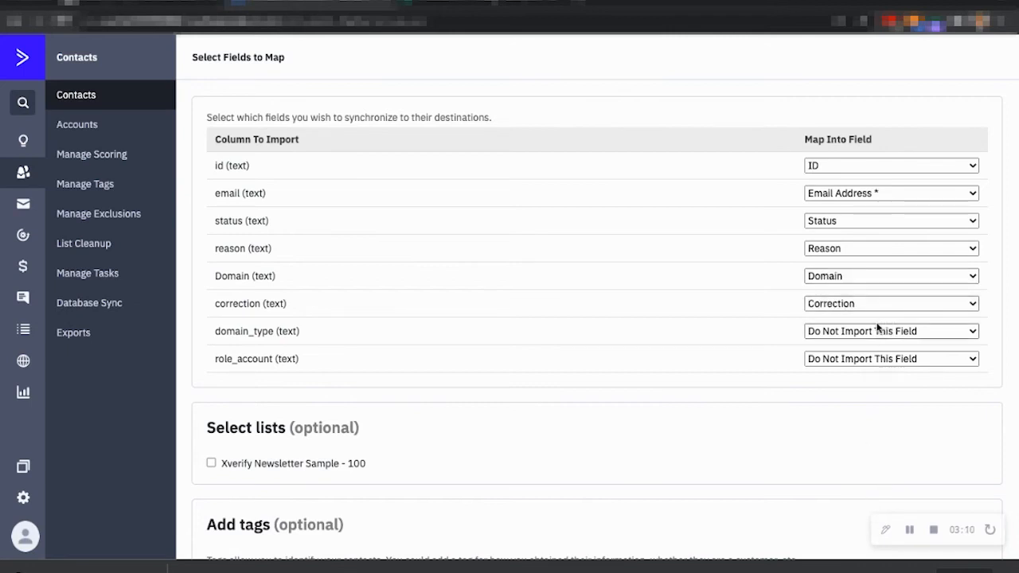
click(882, 444)
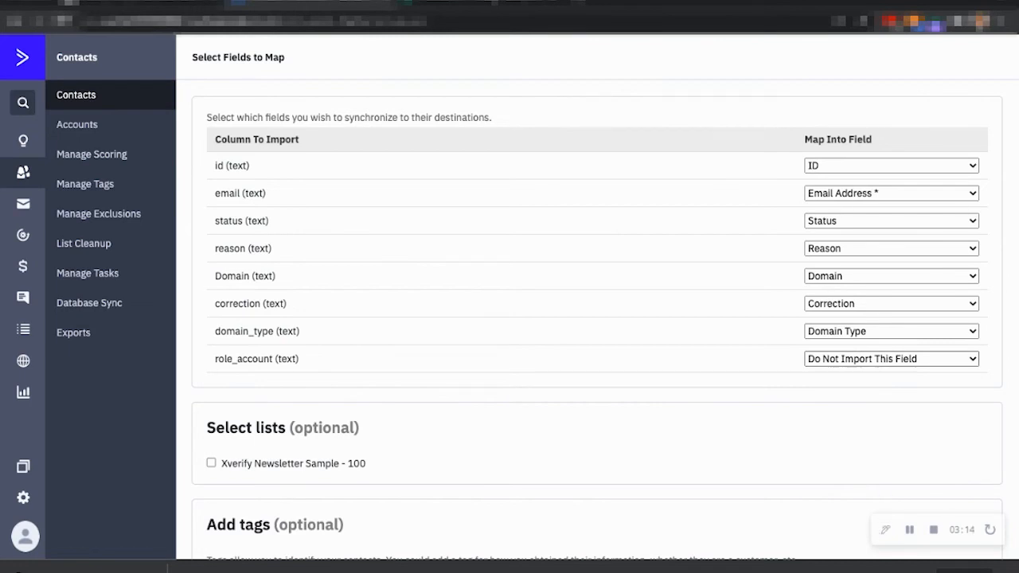
Step: Add a text input custom field named Role Account as the destination for the role_account column
click(891, 358)
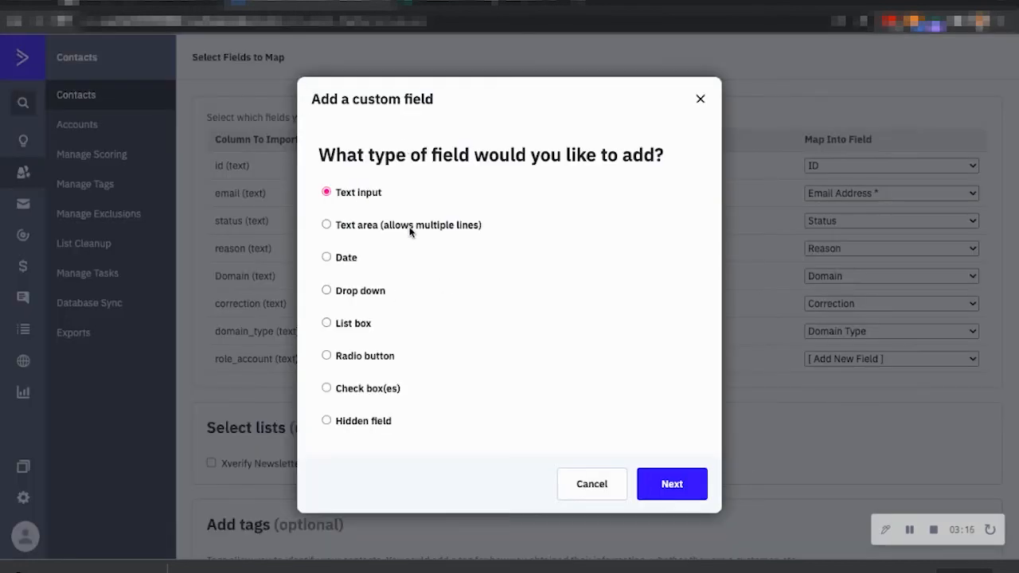
click(672, 484)
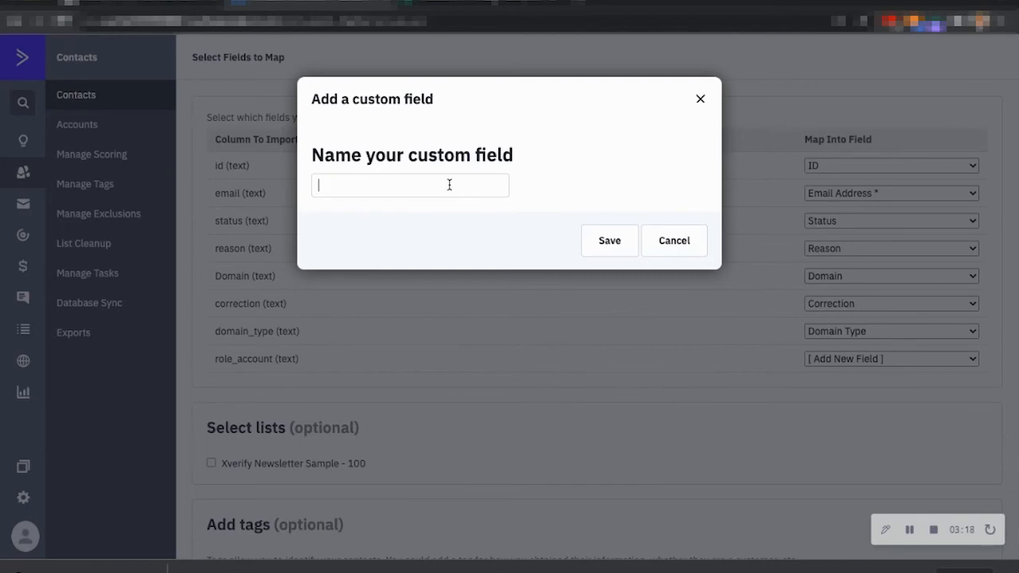
text(Role Account)
click(613, 240)
Step: Add the tag "Xverify Cleaned List 12/23" to the contacts being imported
scroll(349, 420, down, 1)
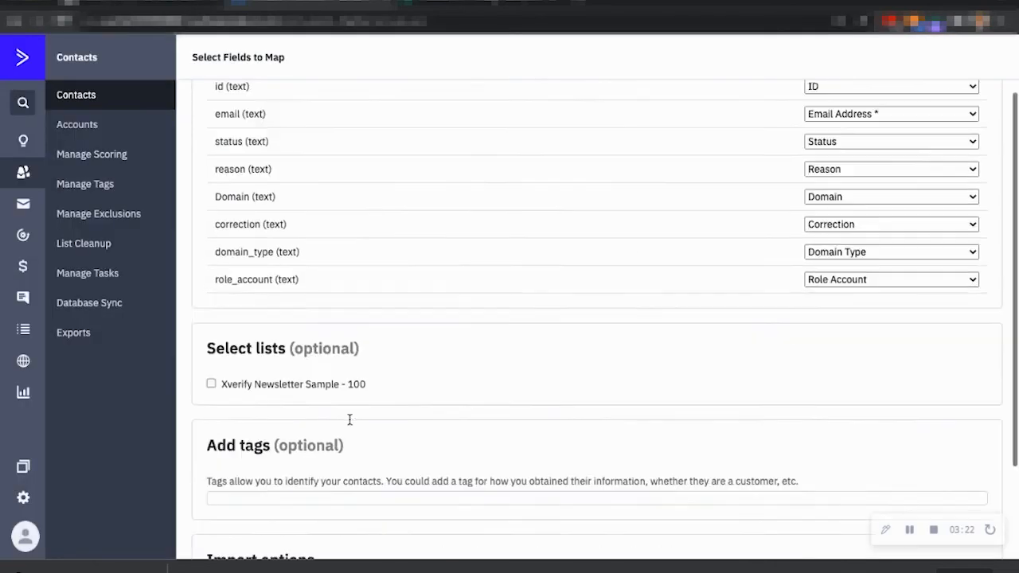
scroll(349, 420, down, 2)
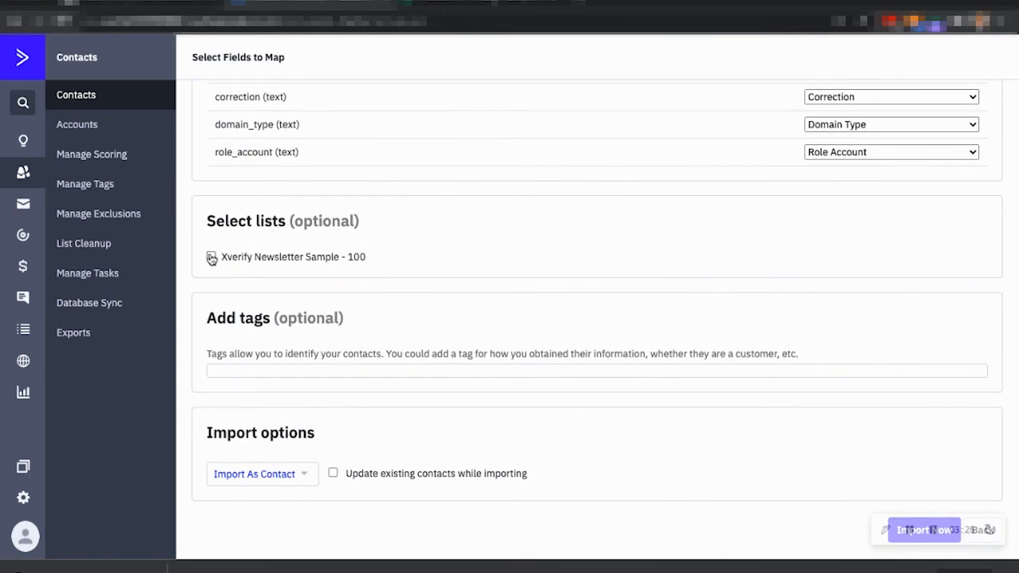
click(300, 371)
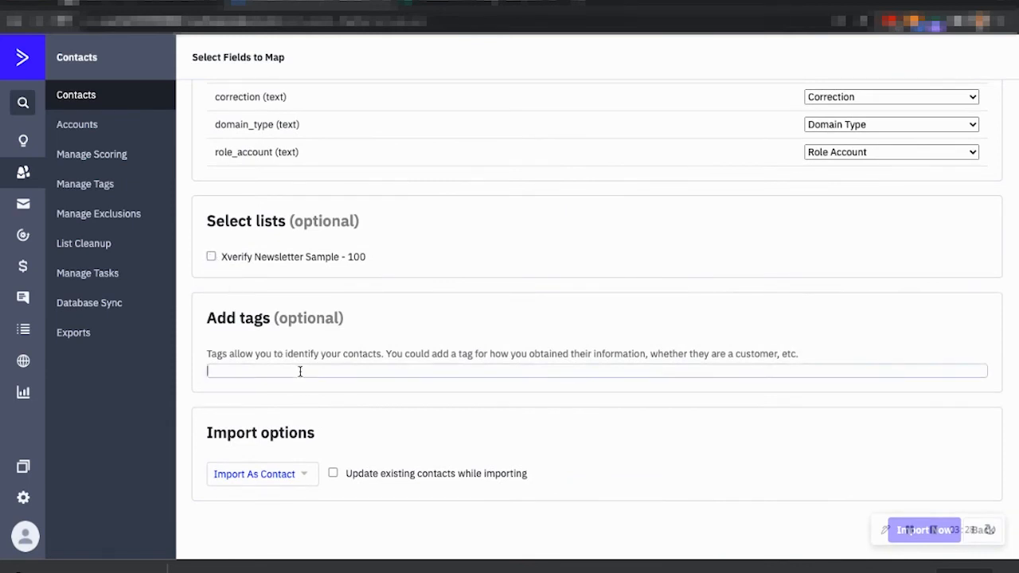
text(Xverify Cleaned)
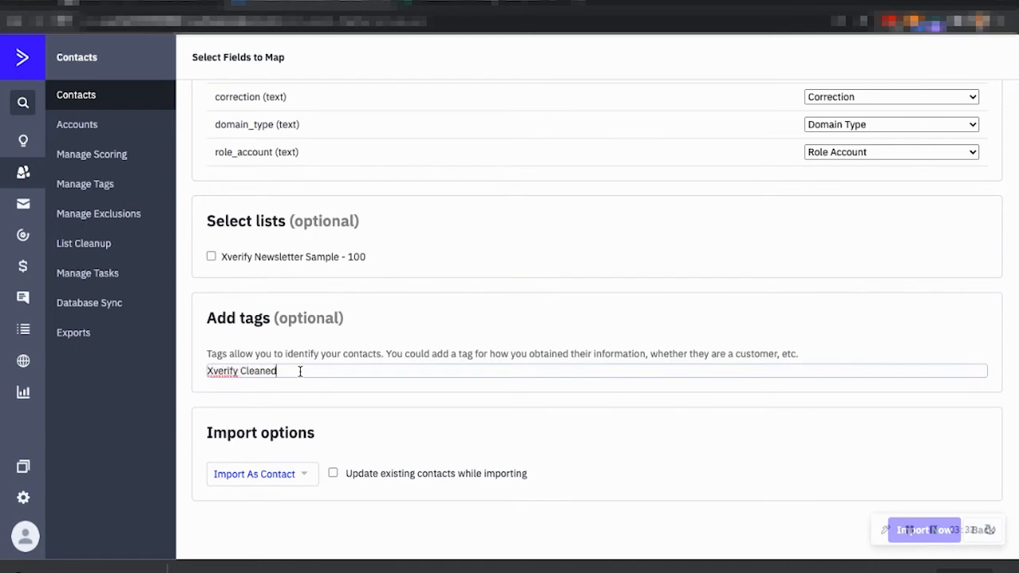
text( List 12/23)
key(Return)
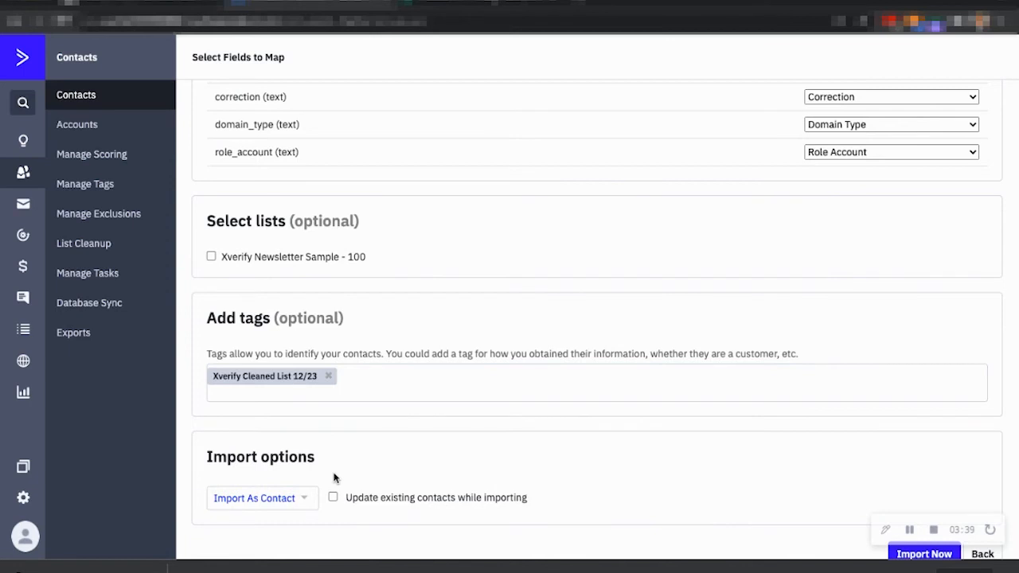
Step: Enable updating existing contacts while importing and start the import
click(333, 497)
scroll(468, 427, down, 1)
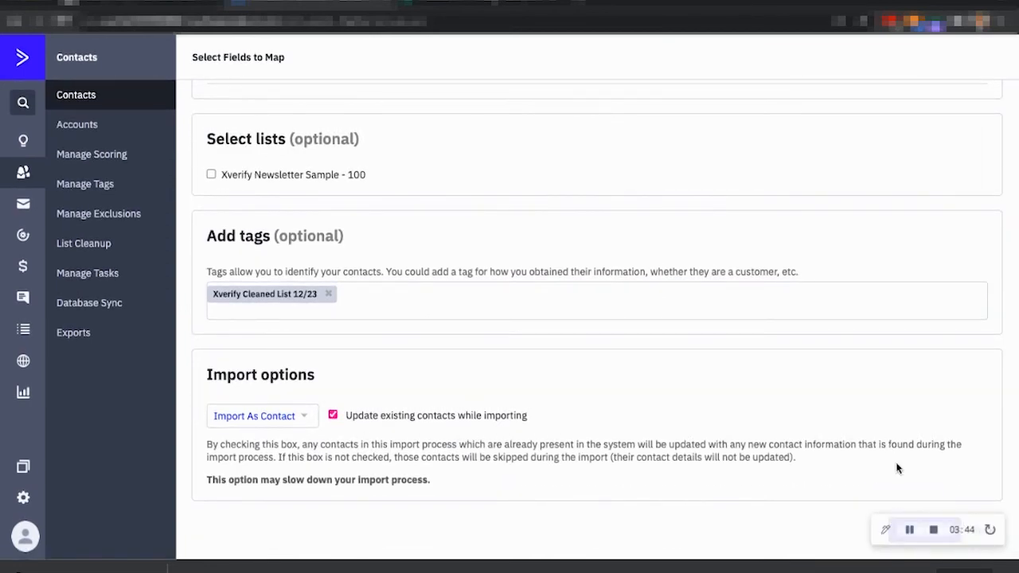
drag(896, 468, 899, 444)
click(841, 548)
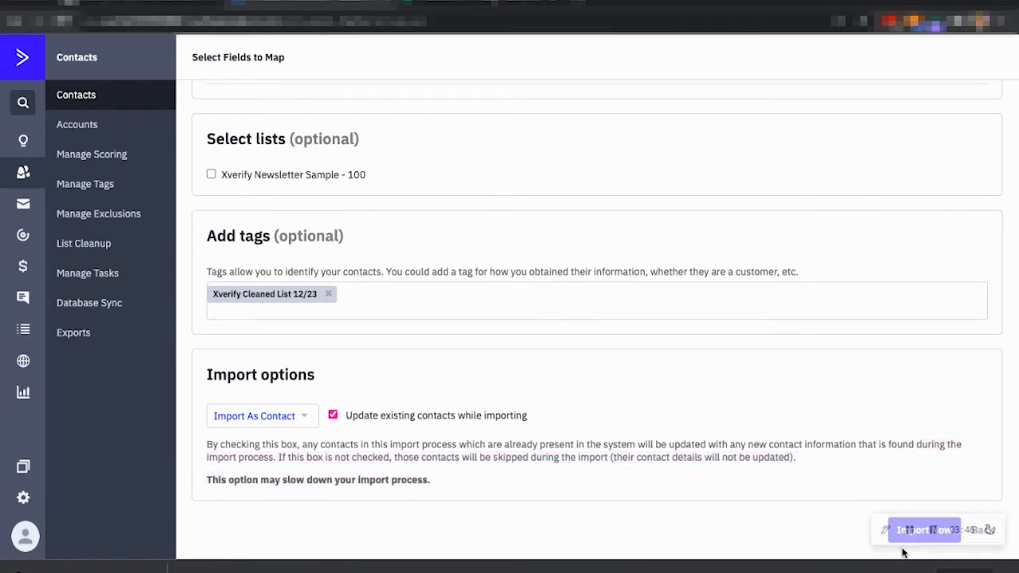
click(910, 528)
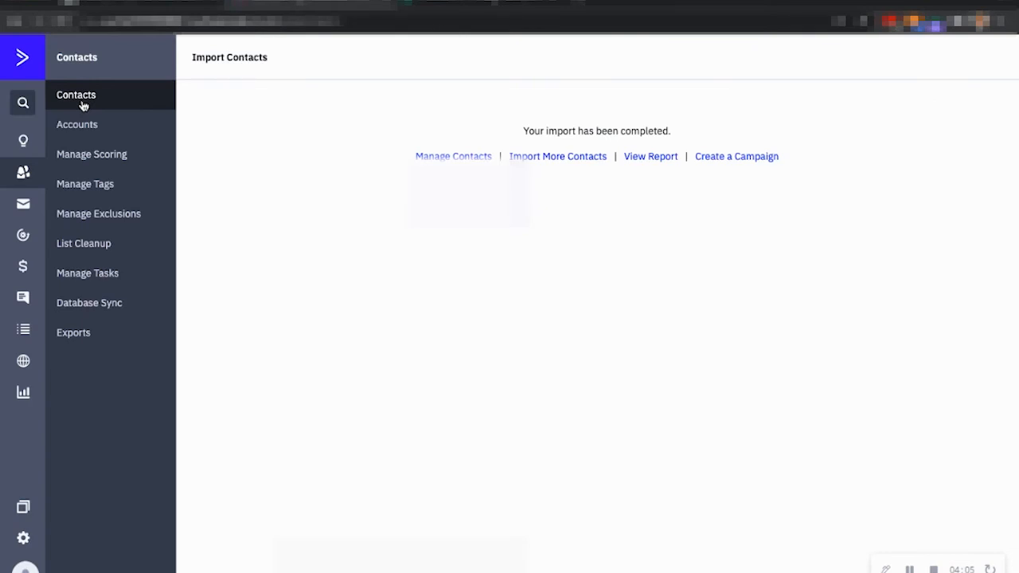
Step: Show the contacts and filter them by the tag "Xverify Cleaned List 12/23"
click(468, 156)
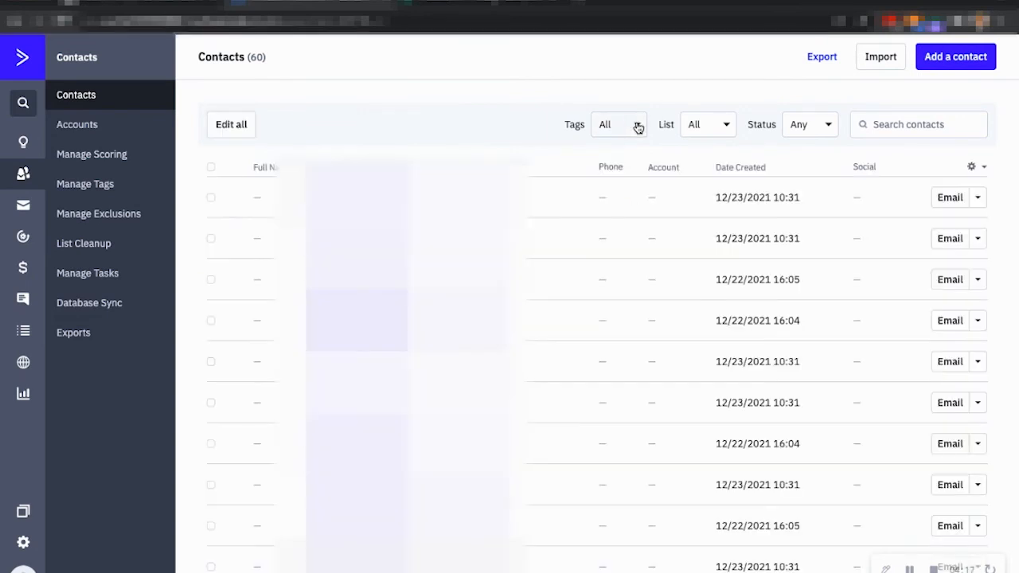
click(638, 128)
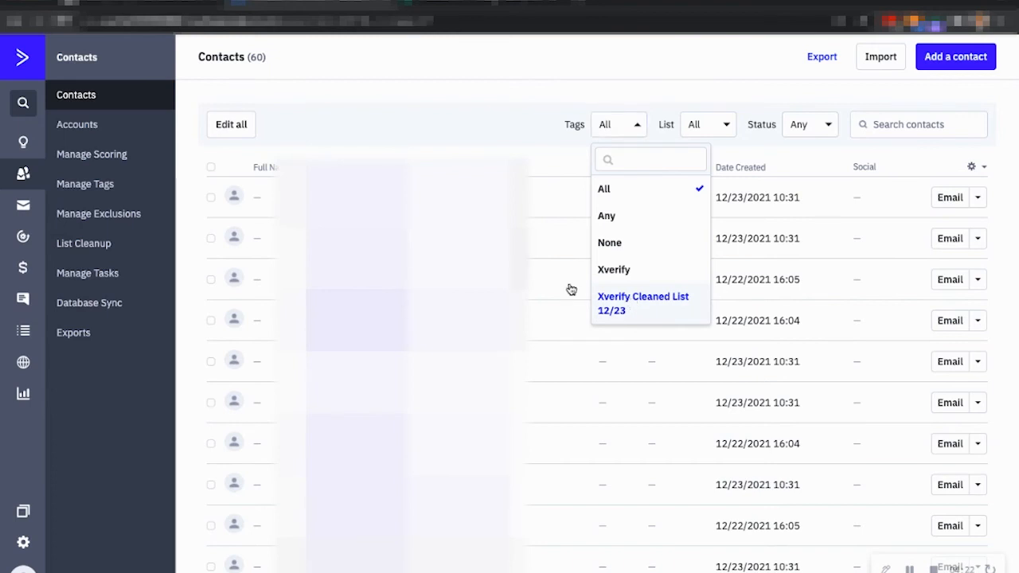
click(643, 303)
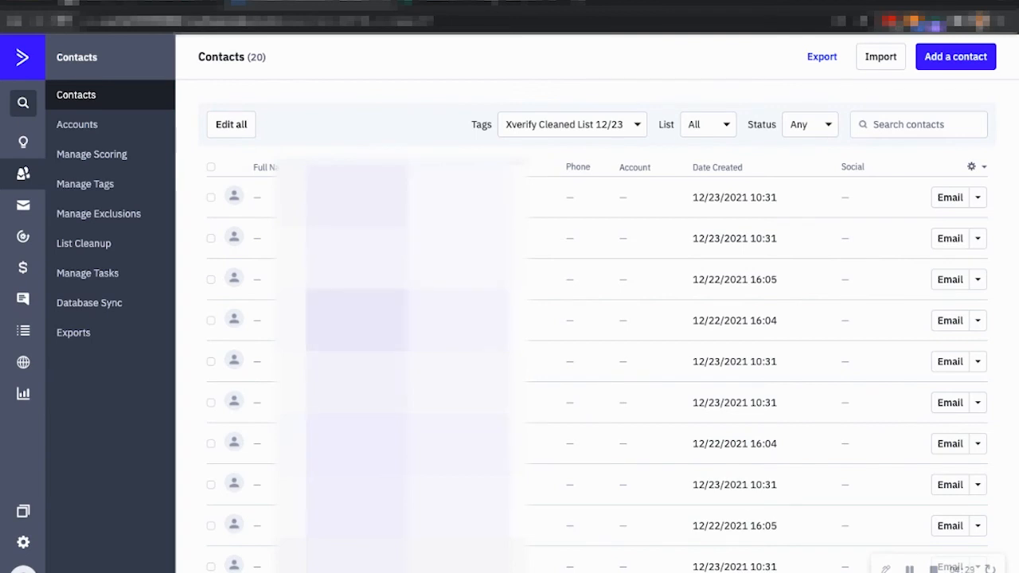
Step: Open the fourth contact in the filtered list and check its imported verification fields under General Details
click(390, 322)
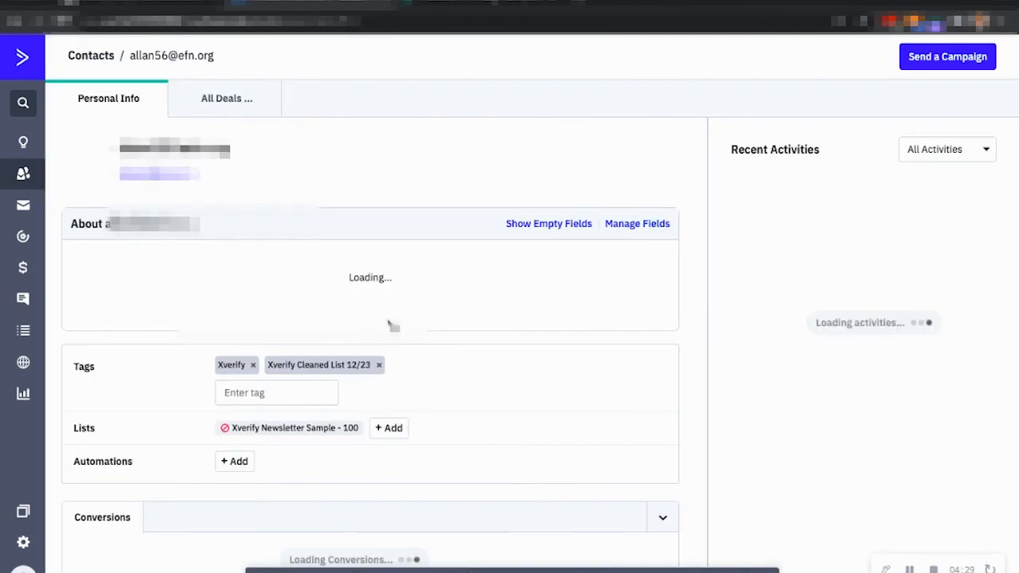
scroll(390, 322, down, 1)
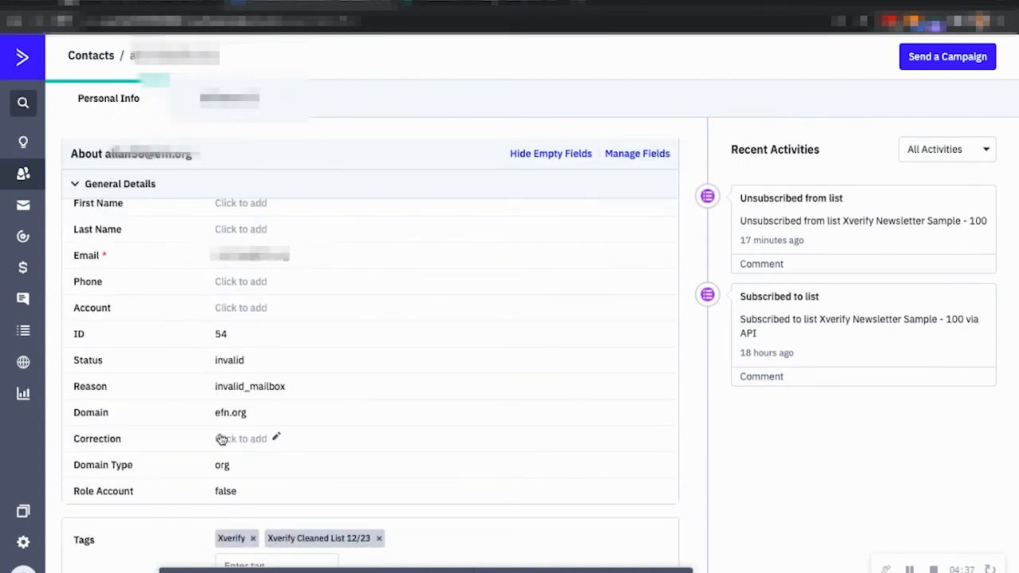
scroll(213, 253, up, 1)
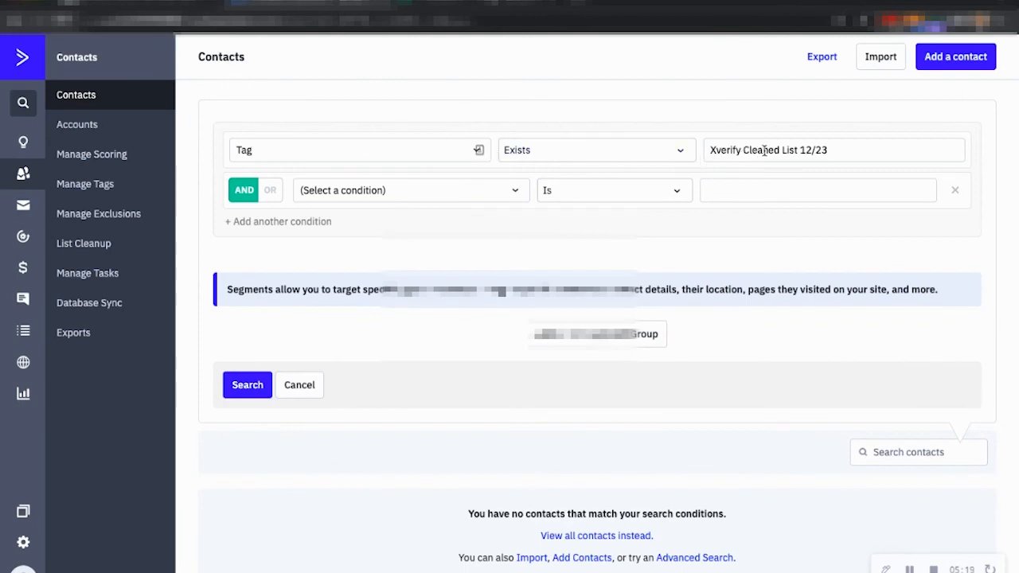
Step: Add the condition Status Is "invalid" alongside the "Xverify Cleaned List 12/23" tag condition and run the contact search
click(385, 191)
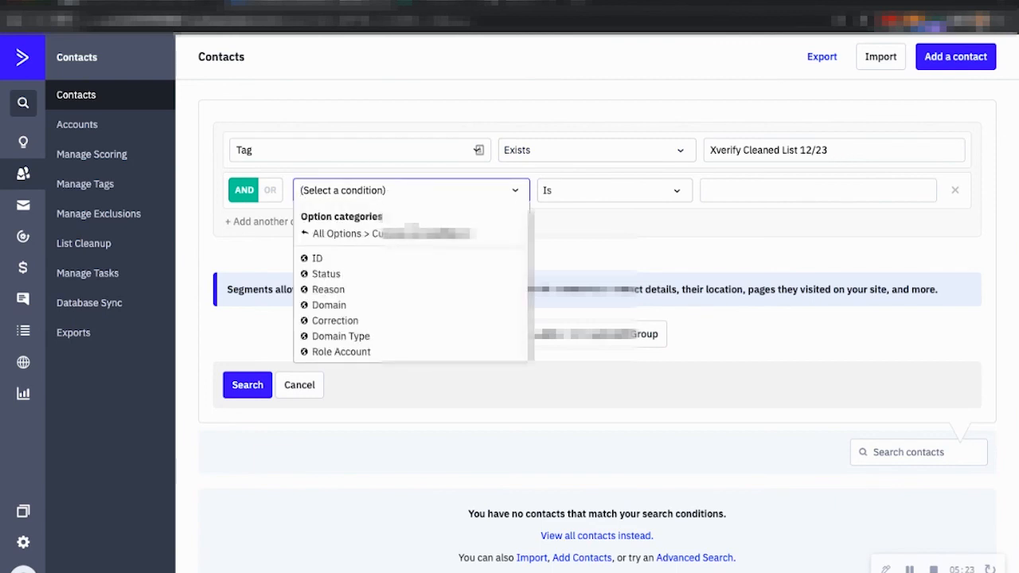
click(332, 276)
click(707, 190)
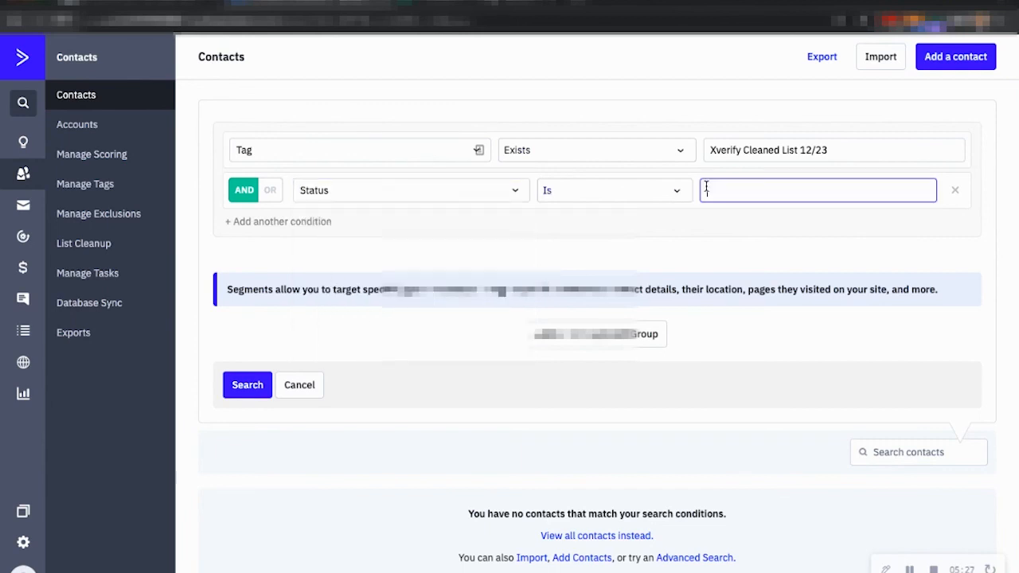
text(invalid)
click(249, 390)
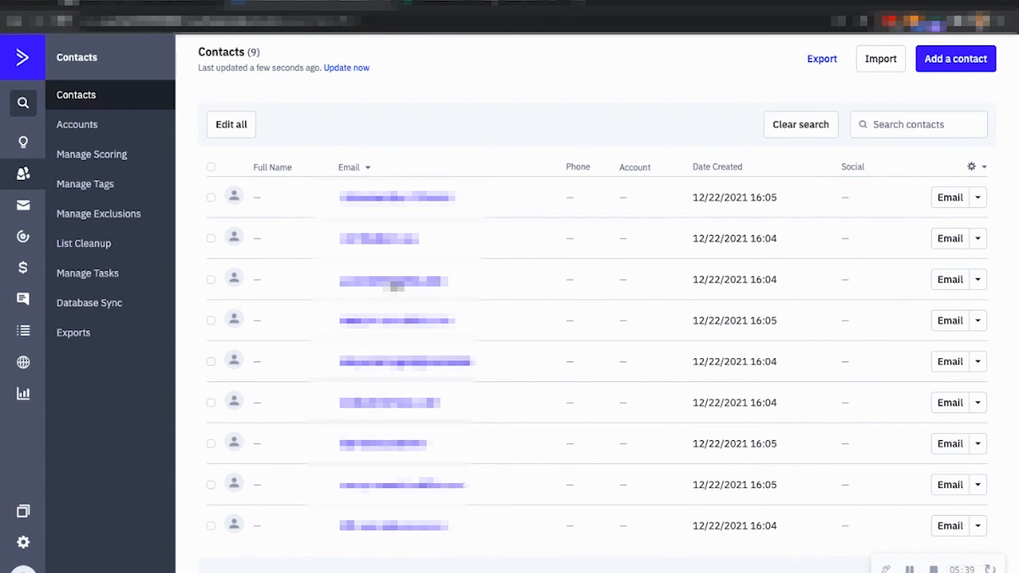
Step: Open the third contact in the search results and examine its Status, Reason and other verification fields and tags
click(394, 283)
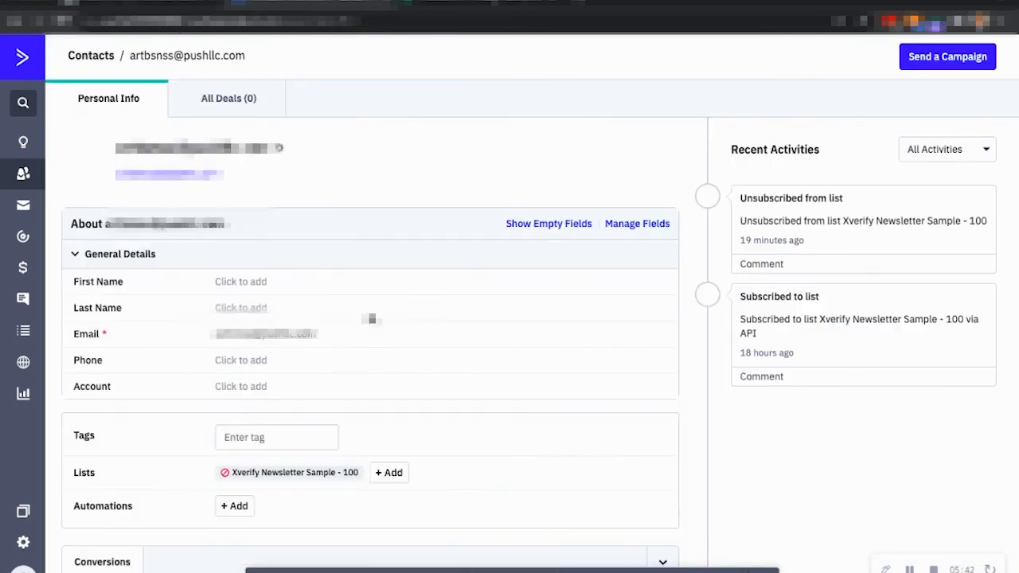
scroll(369, 327, down, 2)
scroll(369, 326, down, 1)
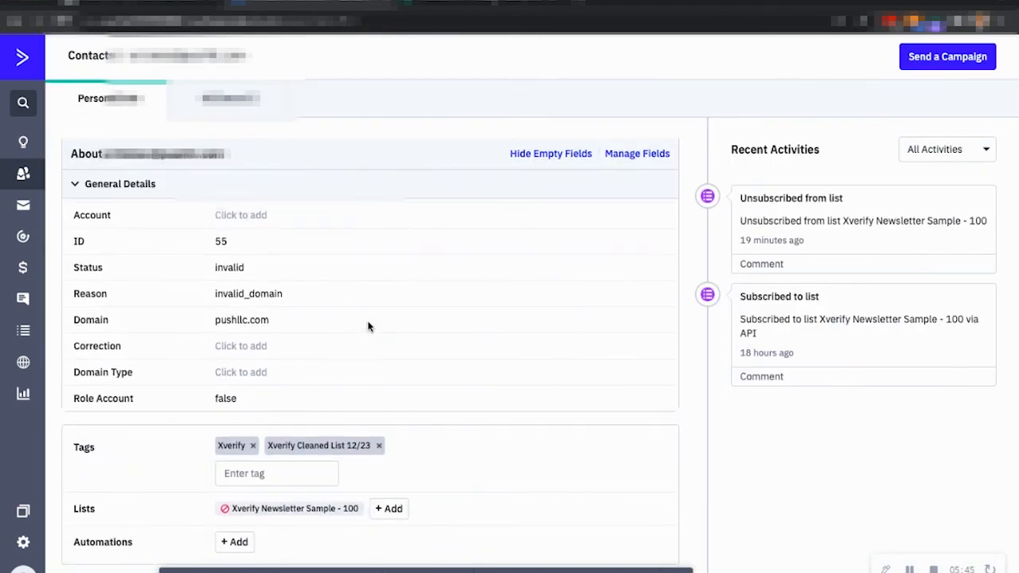
scroll(369, 327, up, 1)
drag(269, 287, 68, 292)
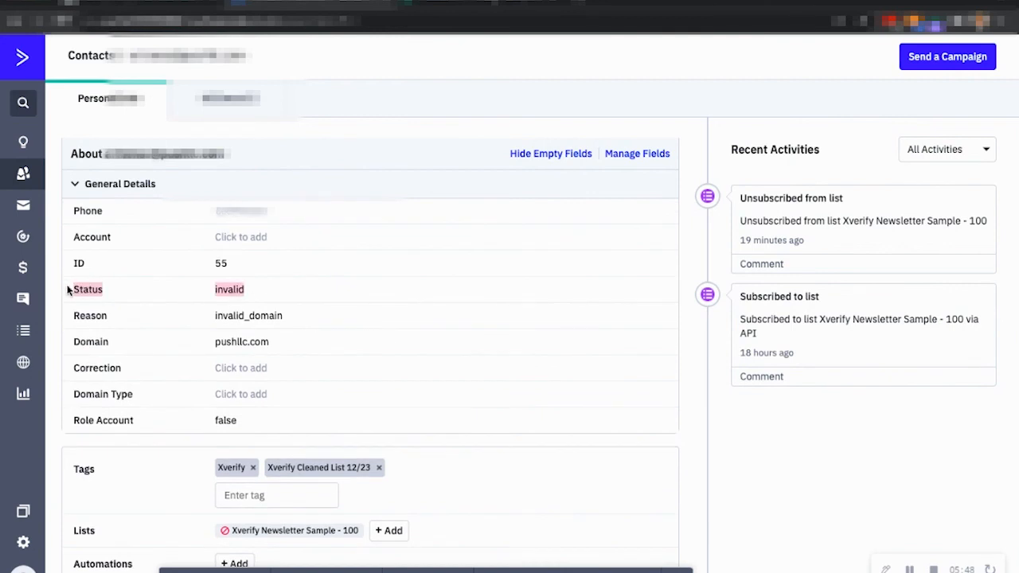
click(693, 385)
scroll(639, 230, up, 2)
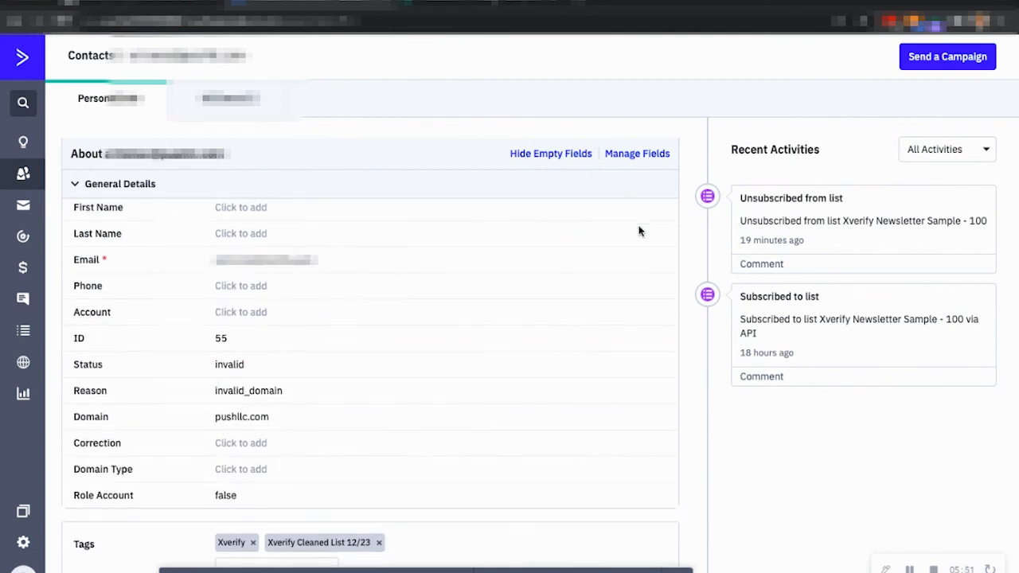
scroll(639, 230, up, 2)
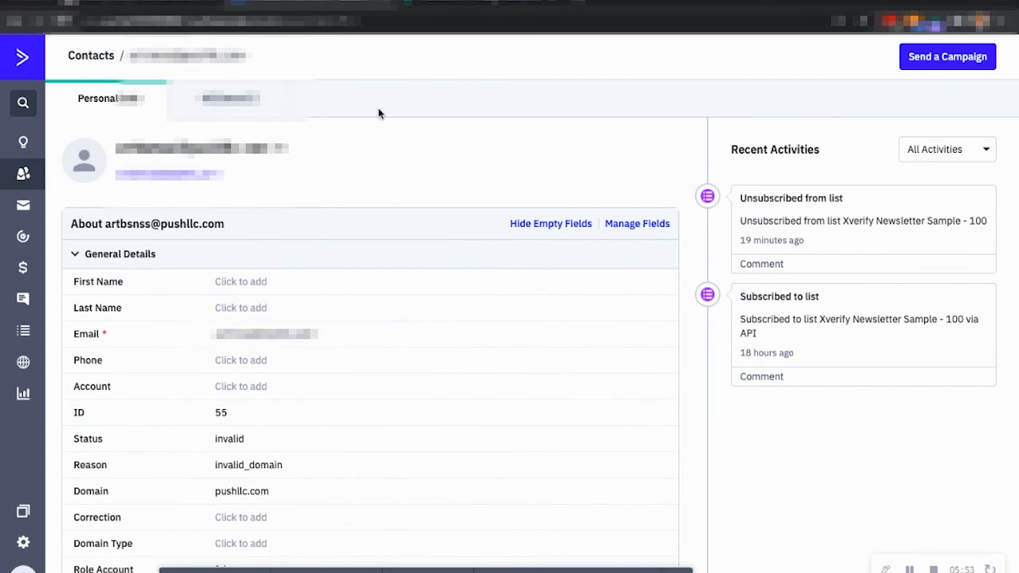